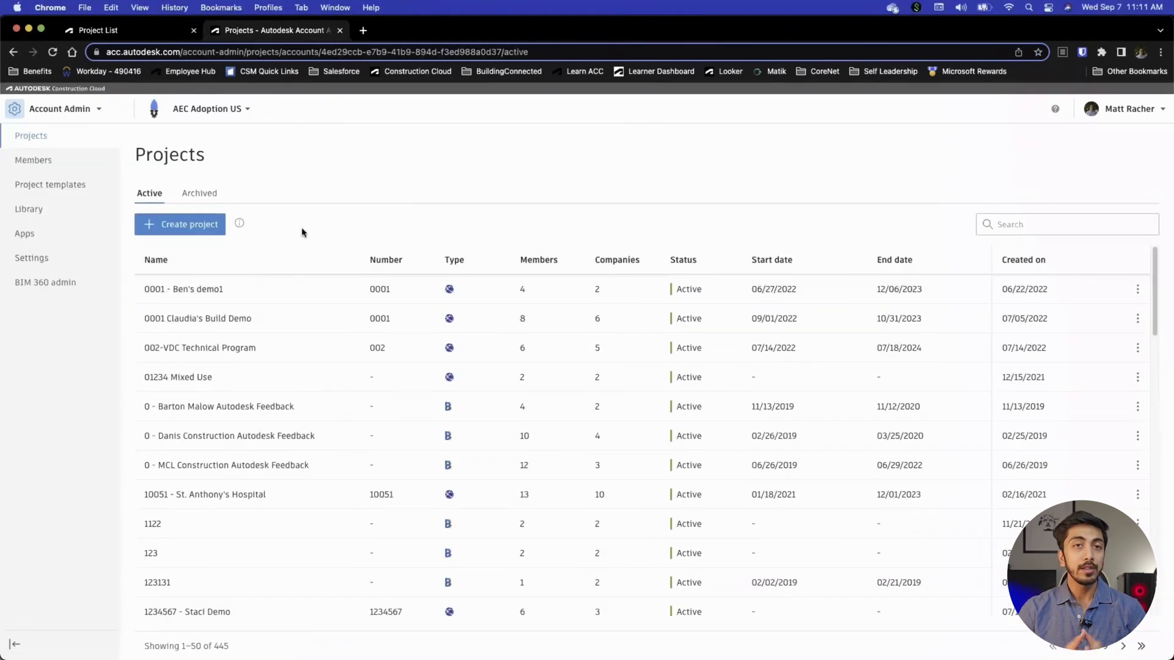
Preview the Create project dialog for starting a new project
left_click(177, 228)
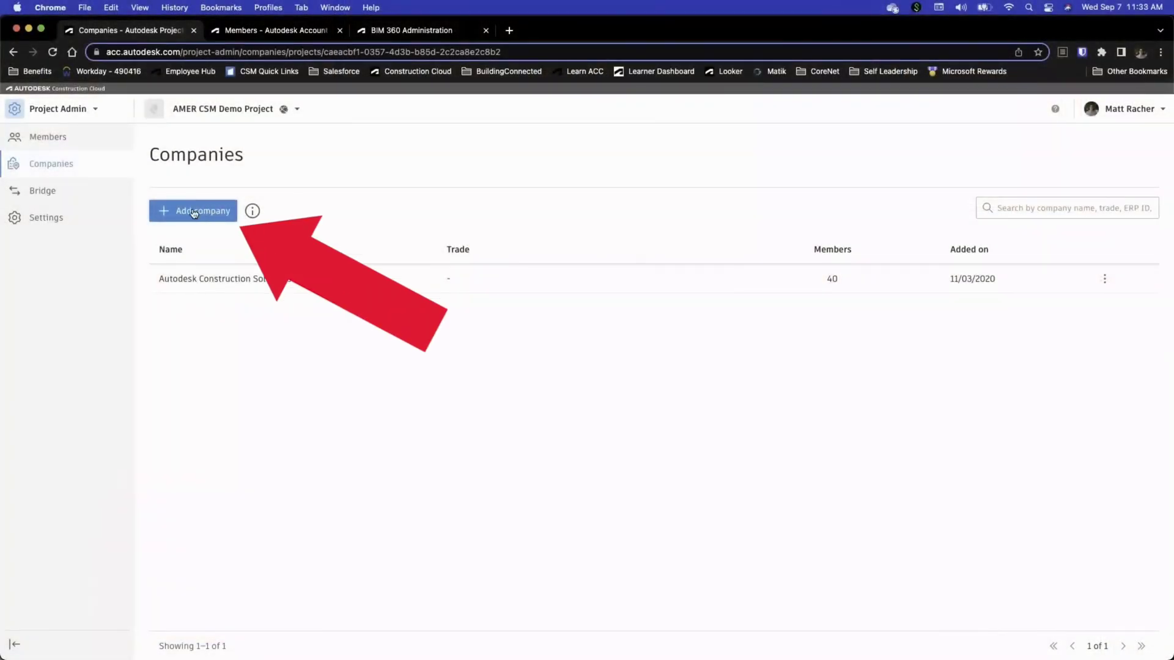
Begin adding a company to the AMER CSM Demo Project
left_click(194, 211)
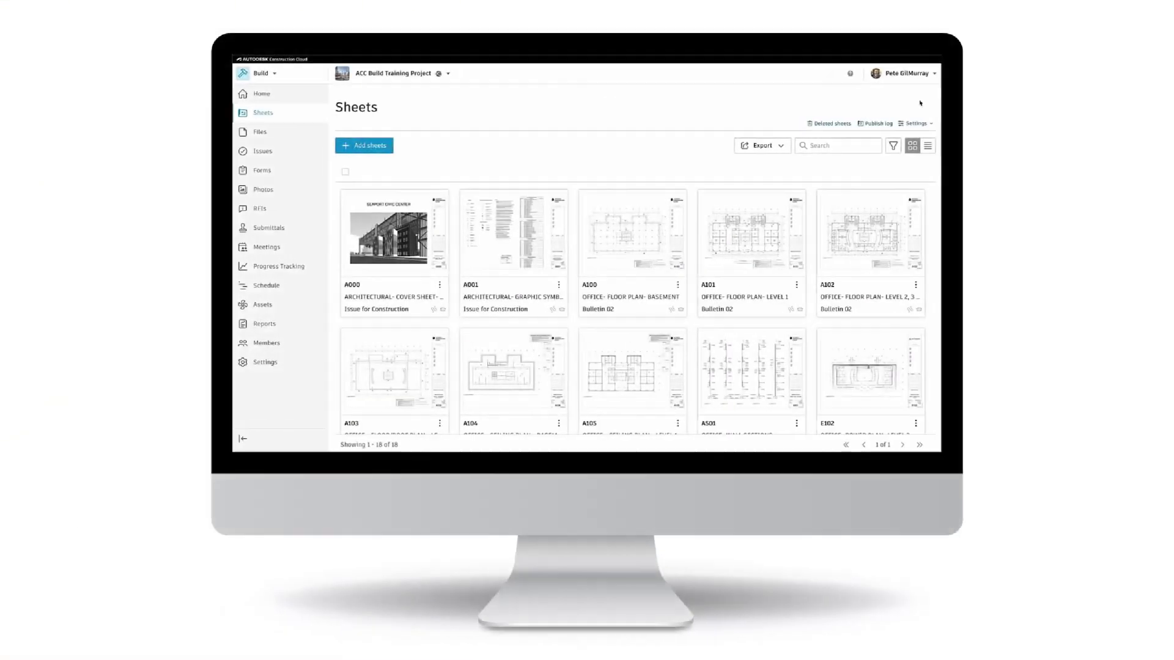
Review the Project Engineer role's View permission in the sheet permission settings
left_click(915, 123)
left_click(892, 165)
left_click(345, 276)
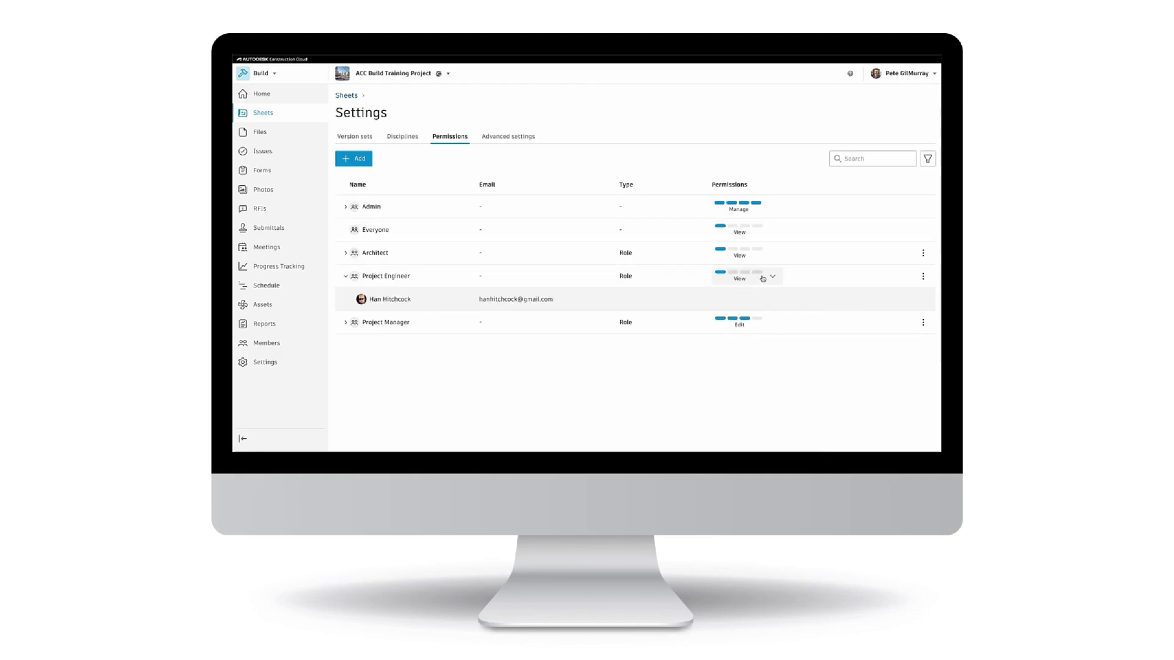
left_click(739, 275)
left_click(795, 388)
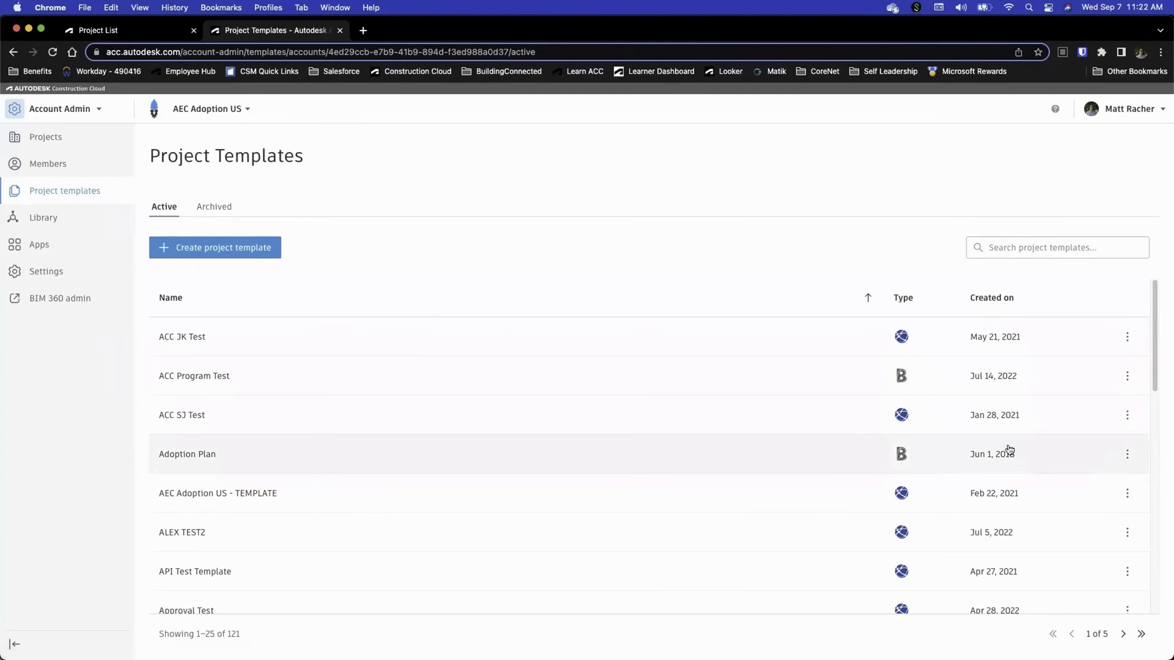
Start a new project template and continue to its name and source-project form
left_click(229, 252)
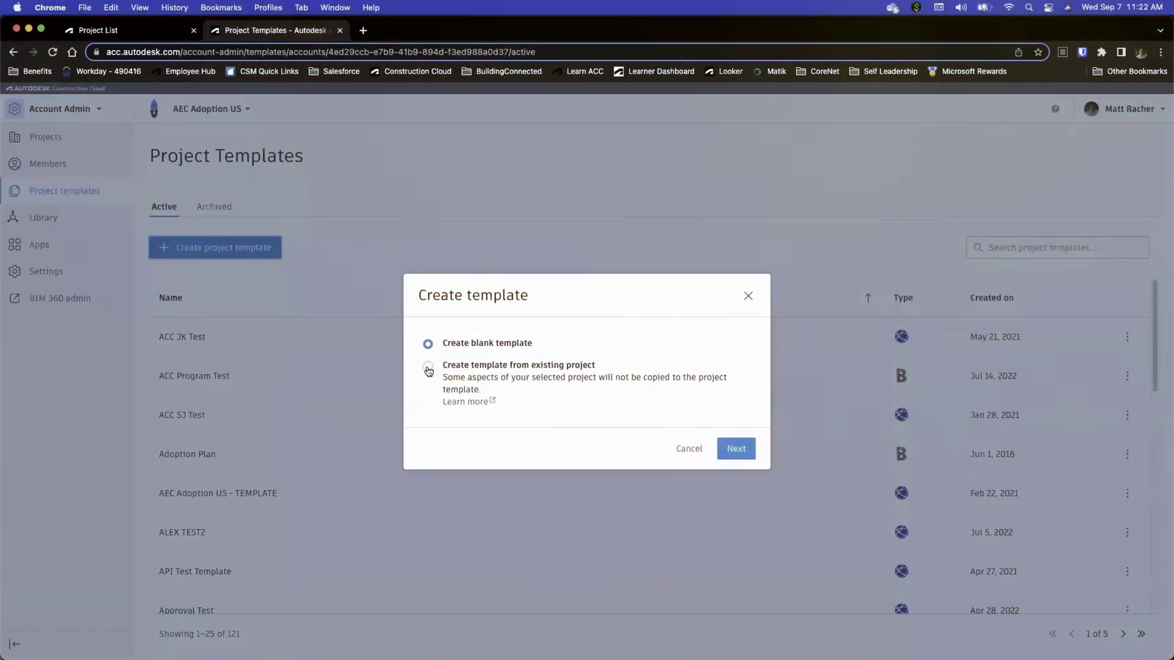
left_click(744, 454)
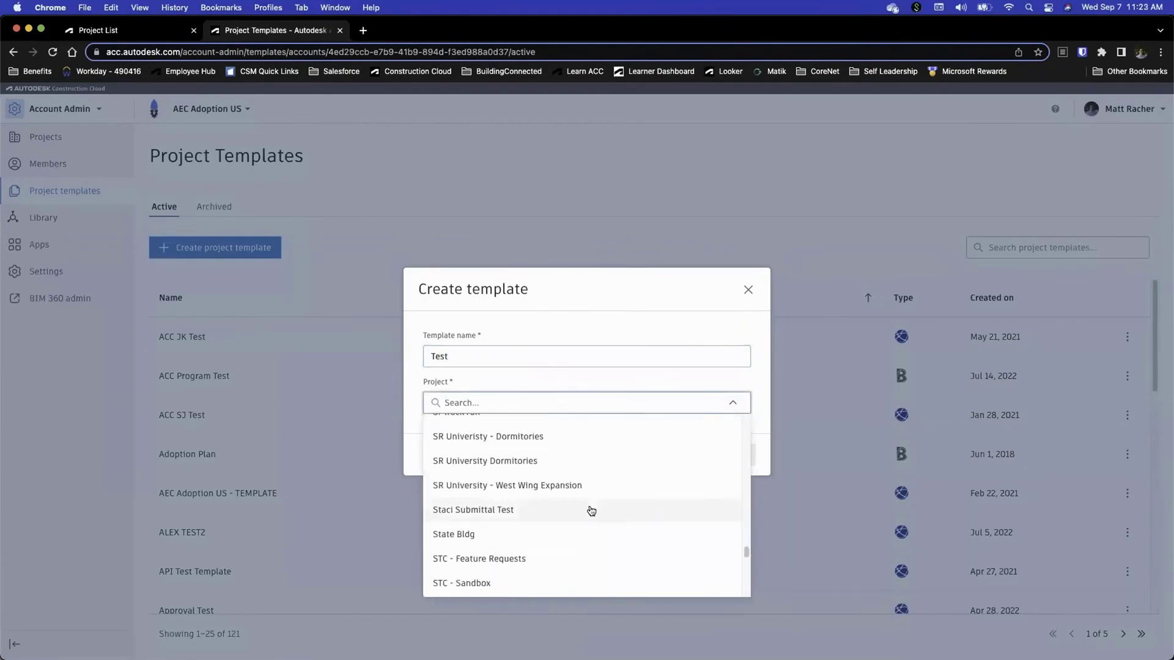
Choose MT-EAST-CSM TEAM as the project the Test template copies
left_click(577, 480)
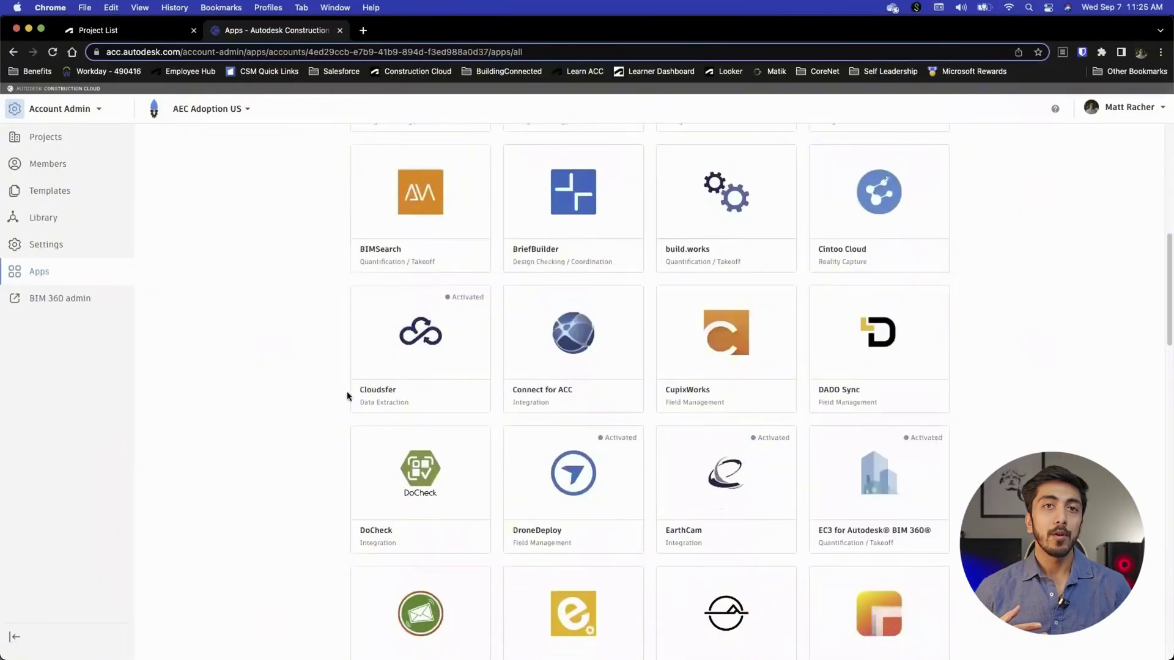
Scroll up and down through the integrations in the App gallery
scroll(336, 391, "up", 8)
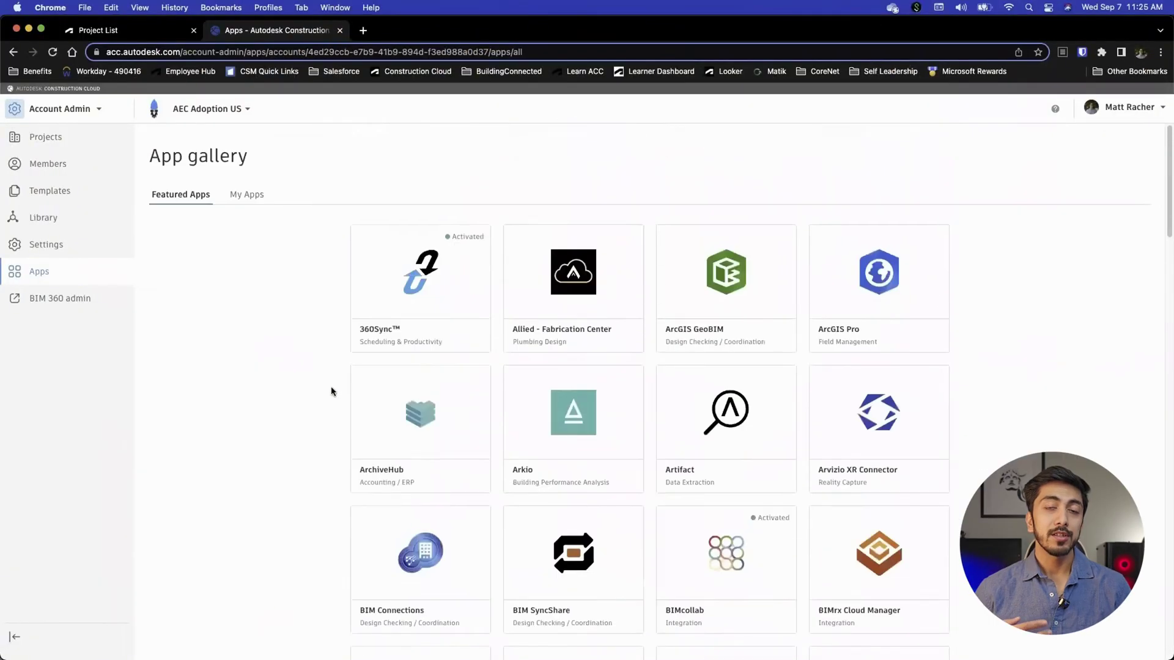
scroll(331, 397, "down", 3)
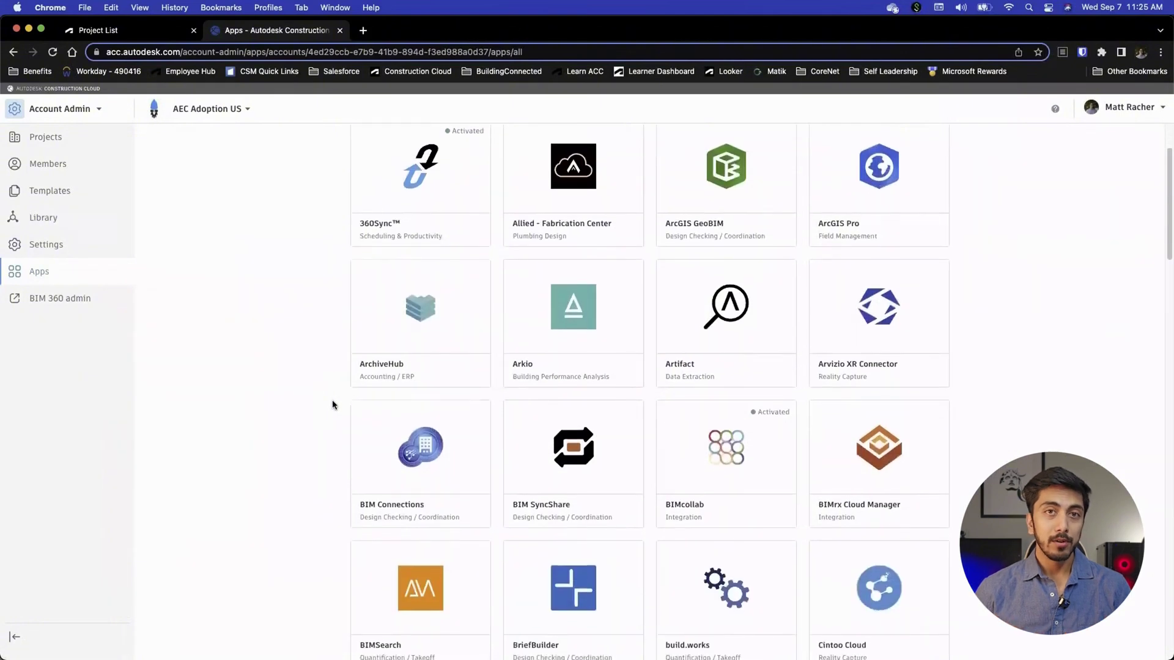
scroll(334, 404, "up", 1)
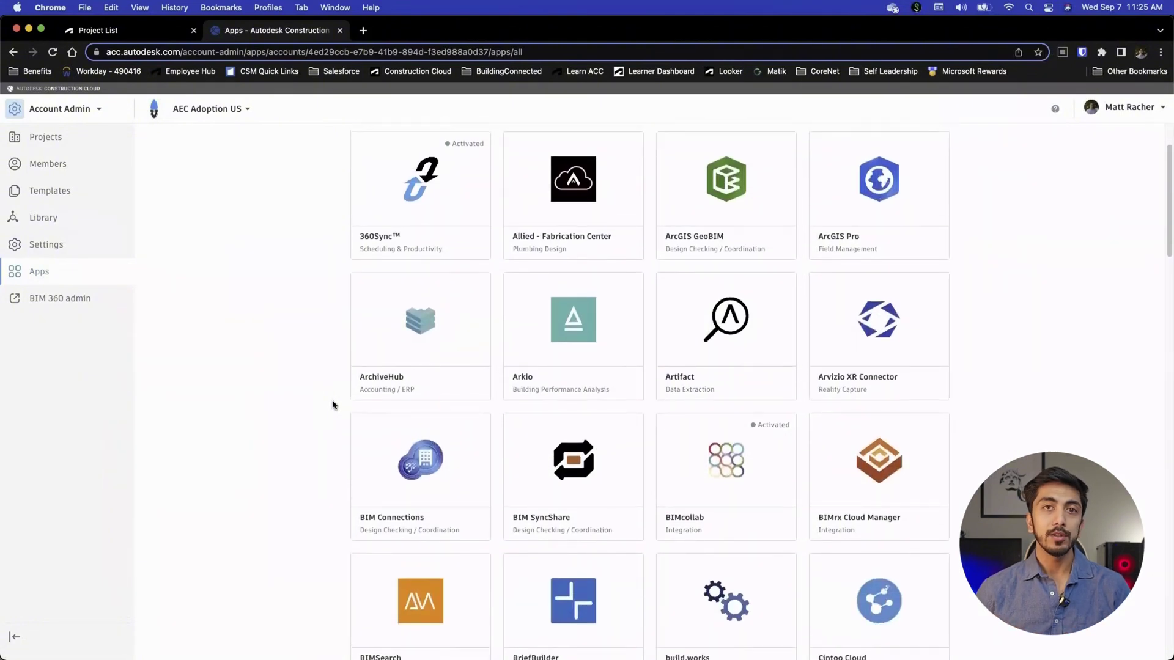
scroll(331, 404, "down", 1)
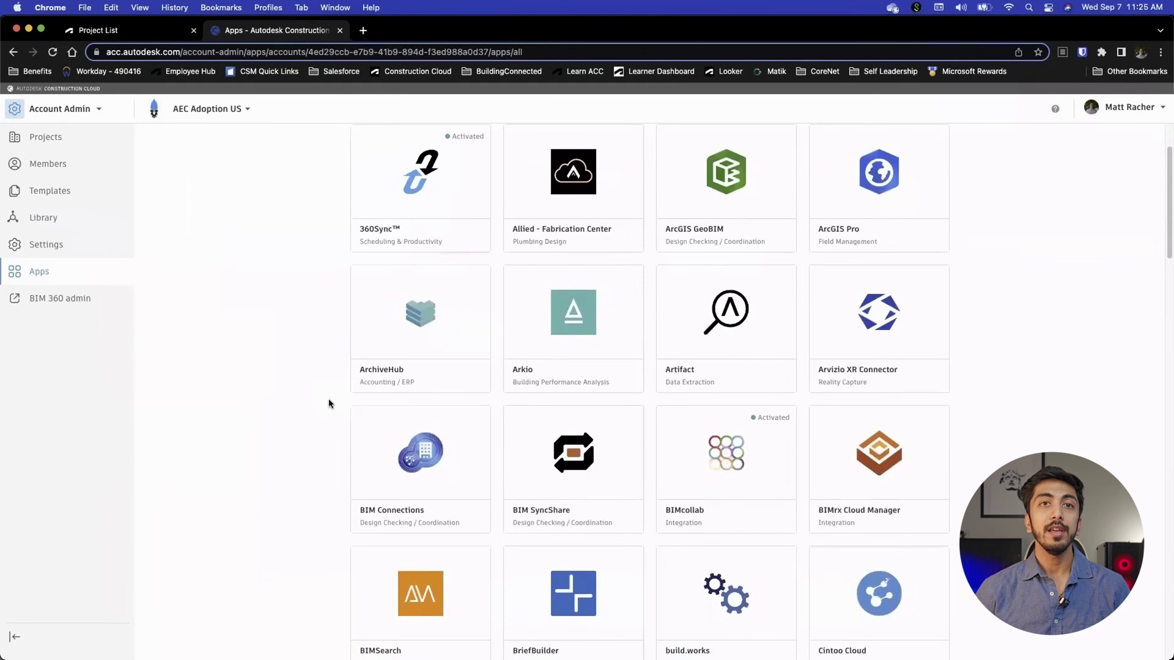
scroll(330, 405, "down", 4)
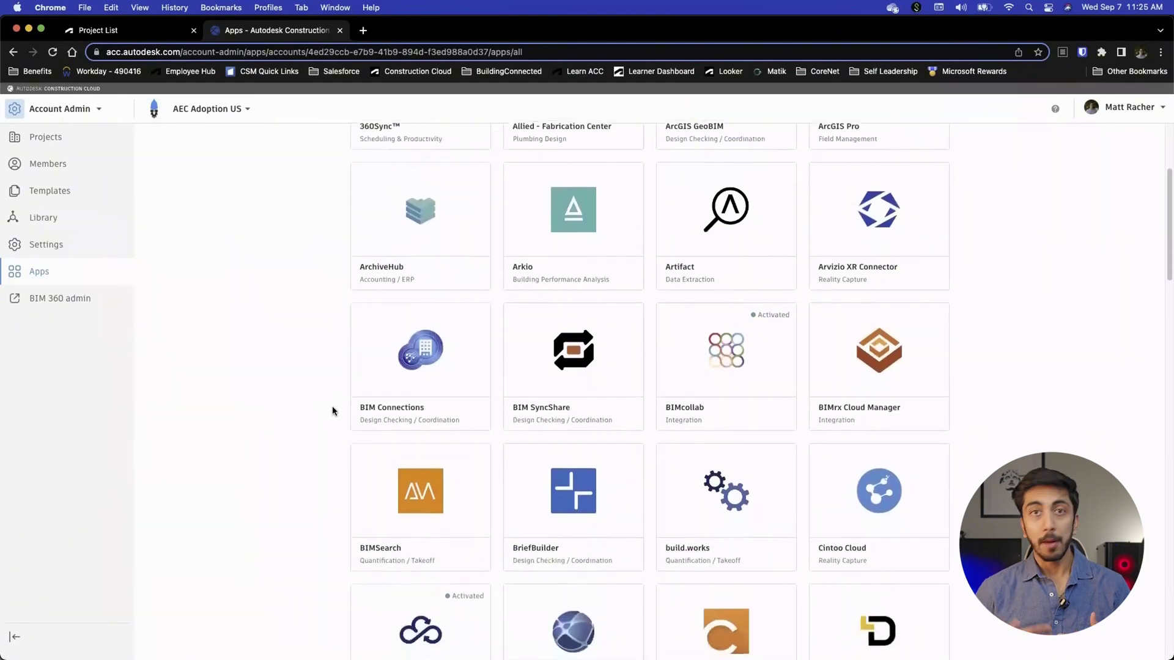
scroll(336, 412, "up", 1)
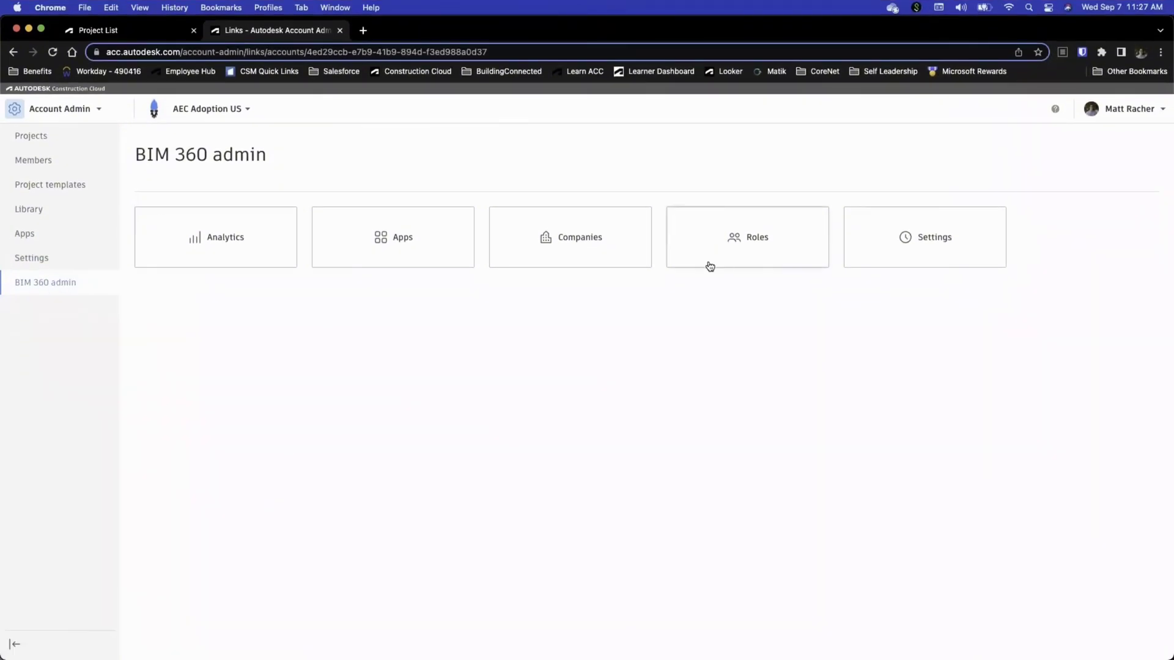
On the BIM 360 Administration page, check the project's services, then return to its companies
left_click(744, 238)
left_click(285, 29)
left_click(376, 32)
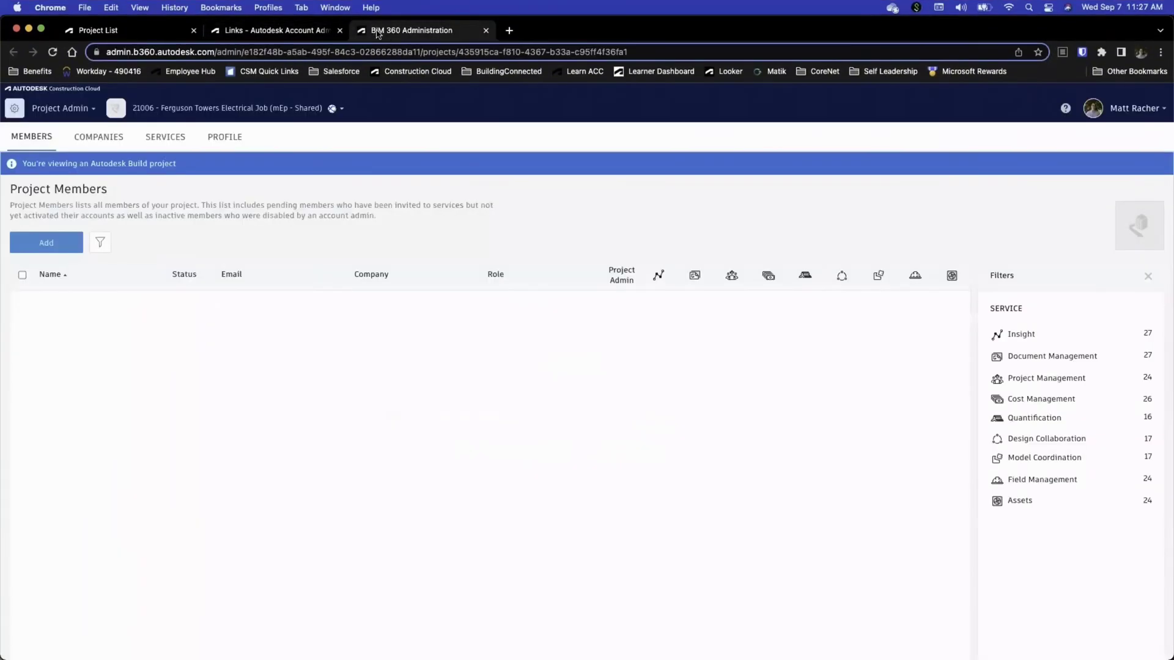
left_click(118, 139)
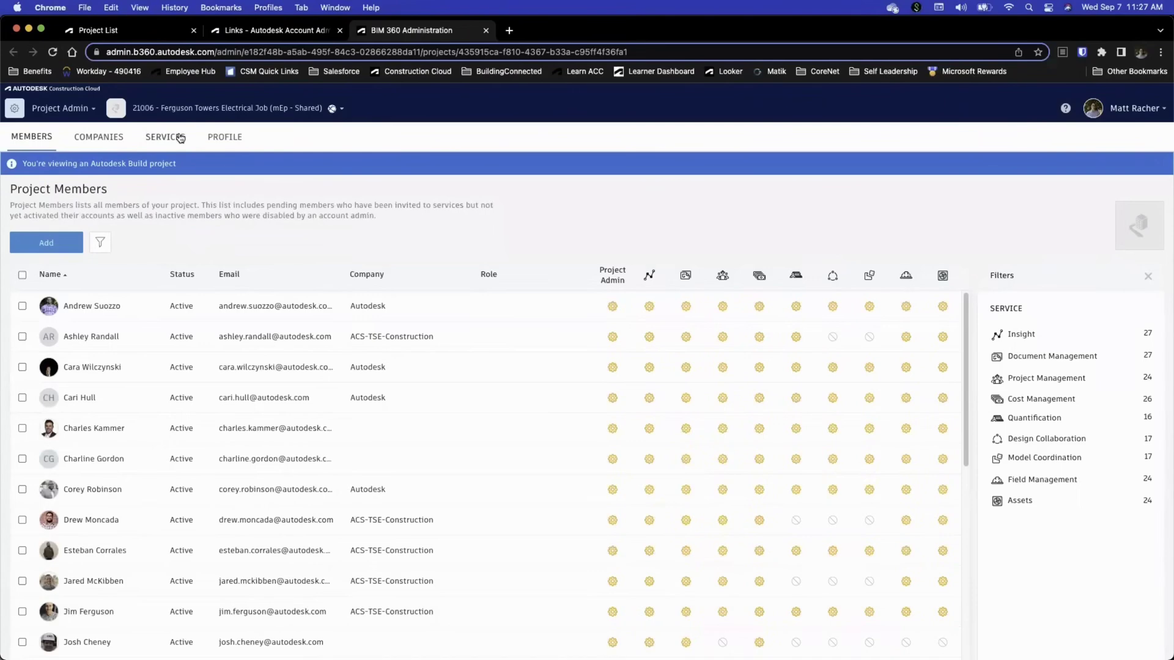
left_click(159, 140)
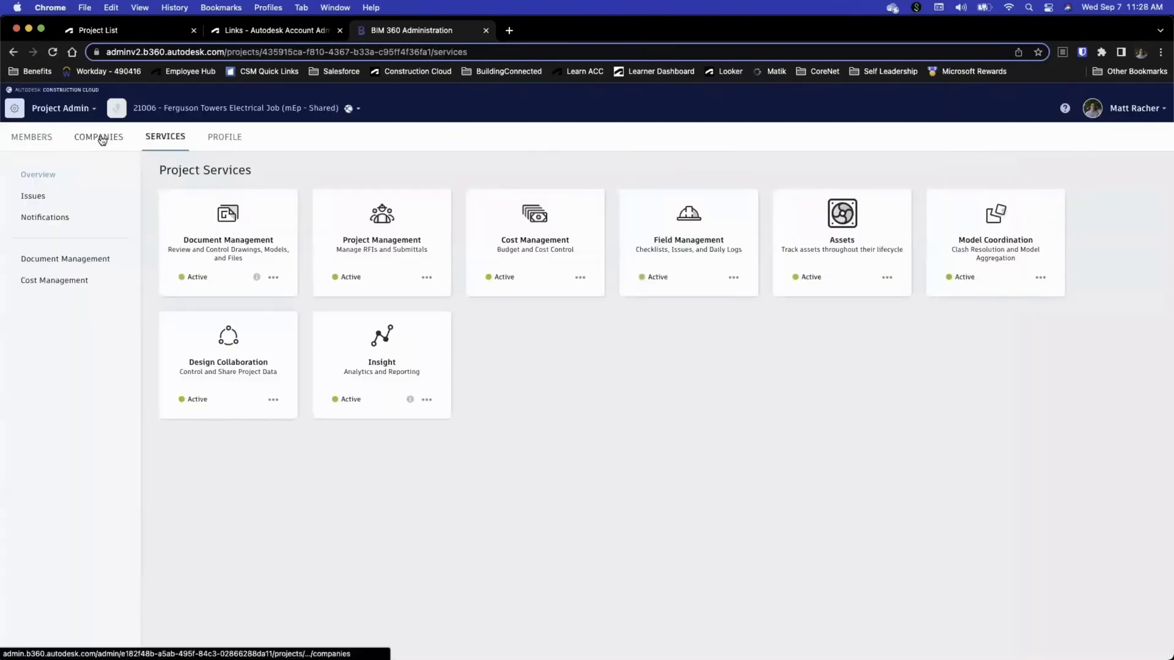
left_click(99, 141)
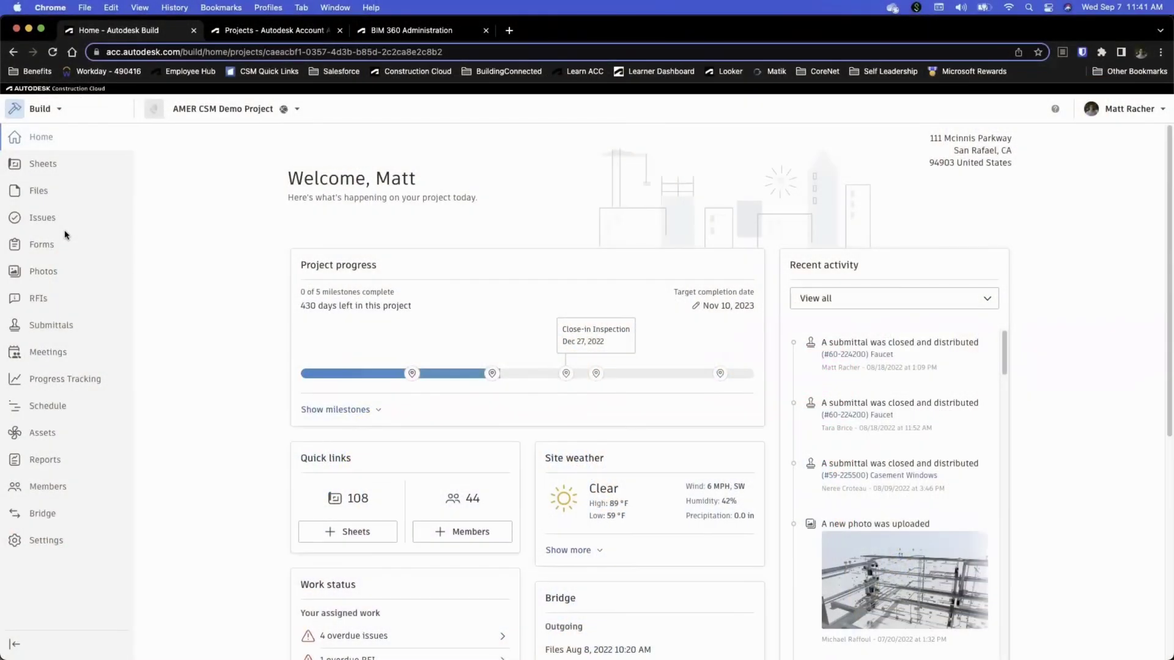
Open permission settings for the 00 SHARED > MEETINGS > AGENDAS folder
left_click(52, 192)
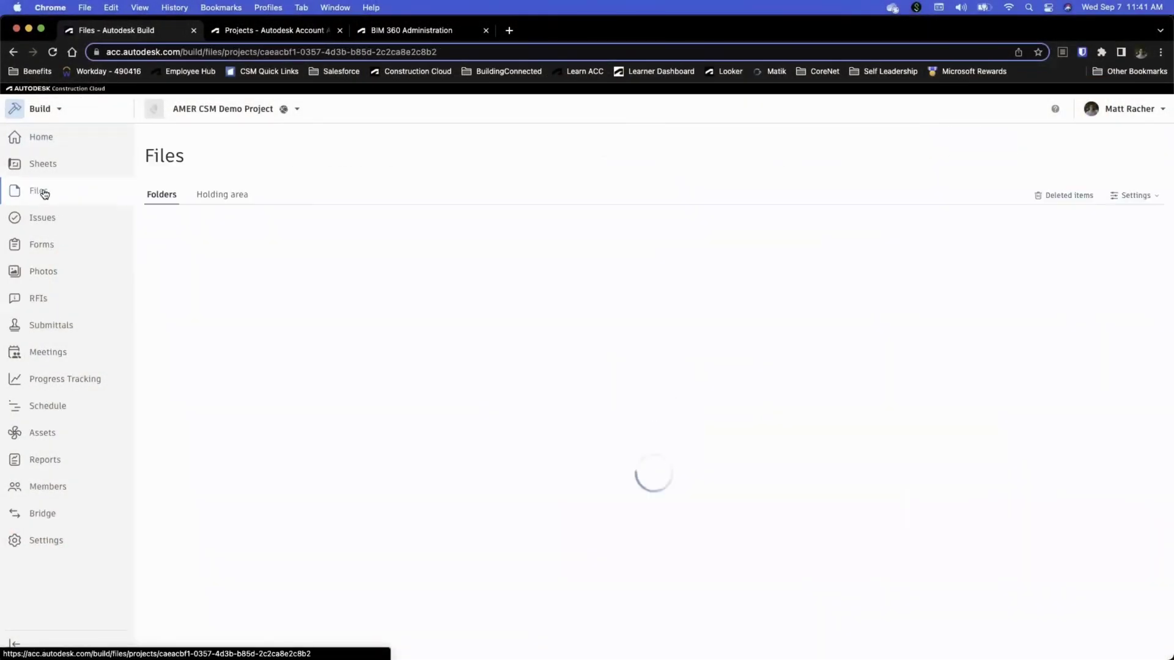
left_click(162, 246)
left_click(179, 290)
left_click(241, 311)
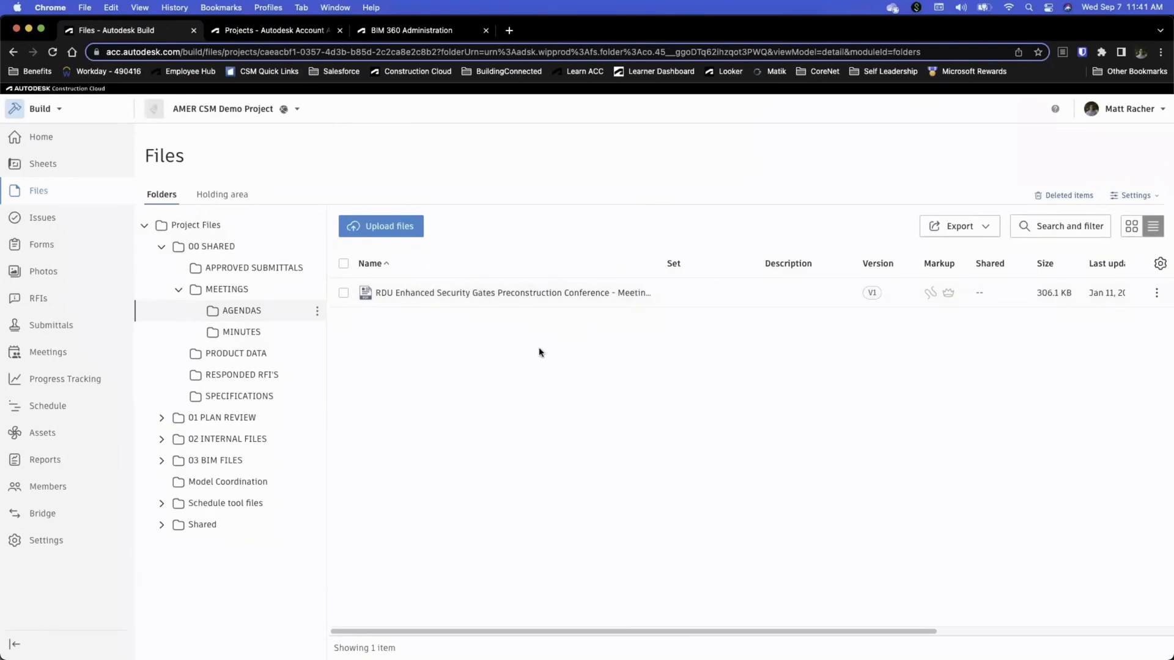
left_click(316, 311)
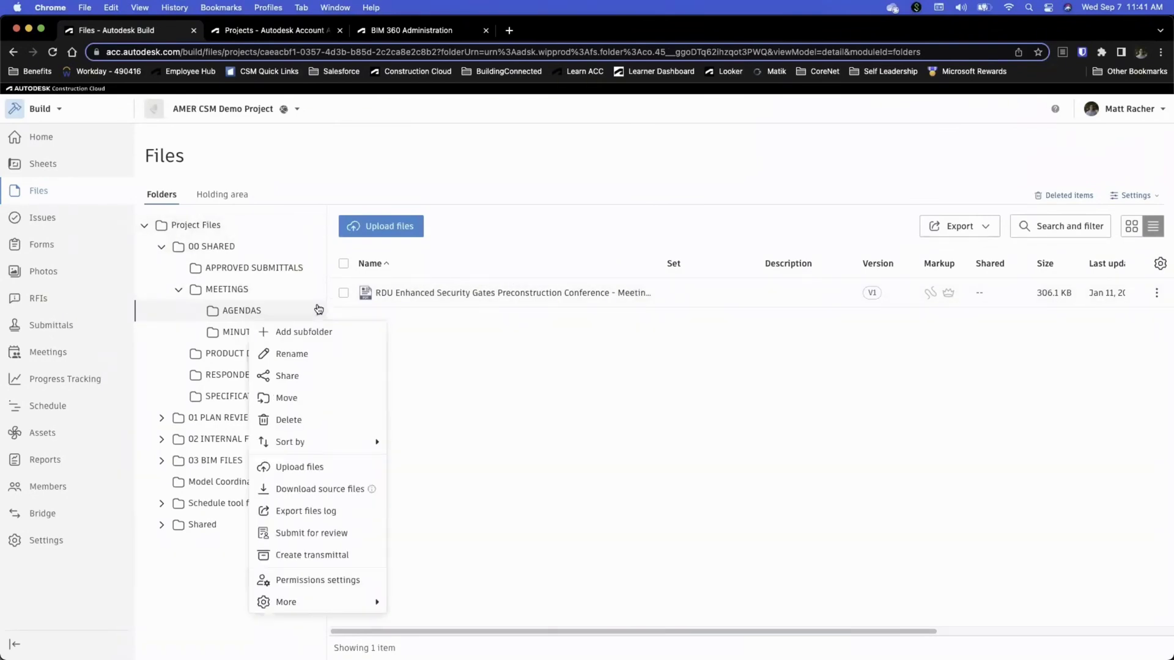
left_click(312, 580)
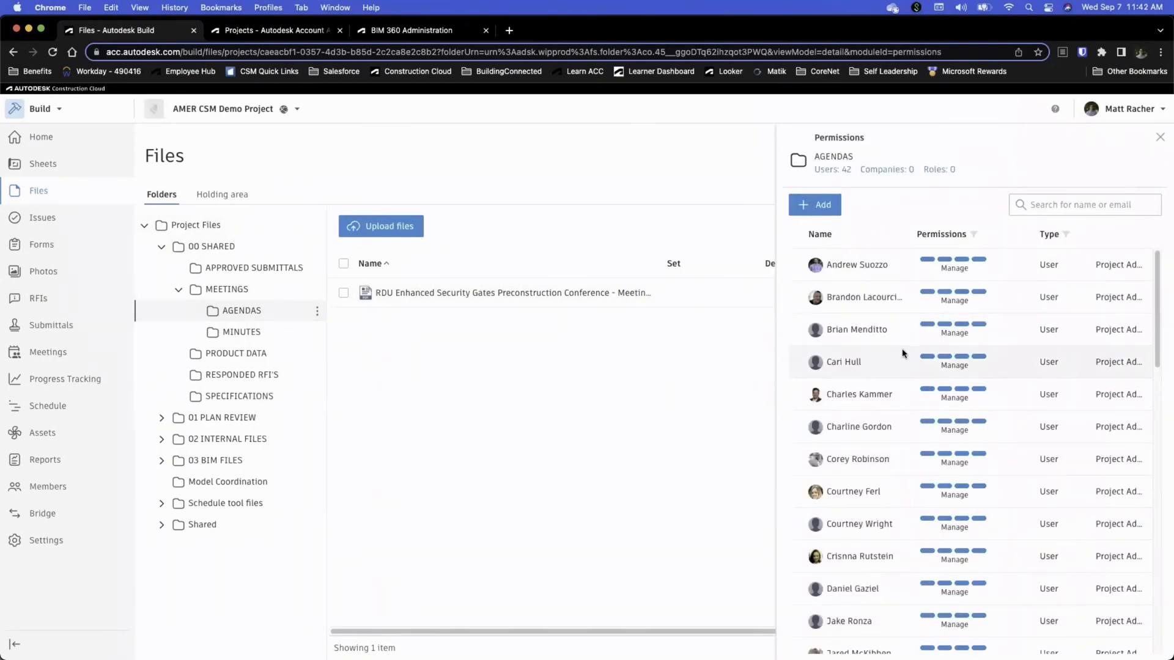
Add the BIM Manager role to the AGENDAS folder permissions by searching 'bi'
scroll(911, 411, "down", 2)
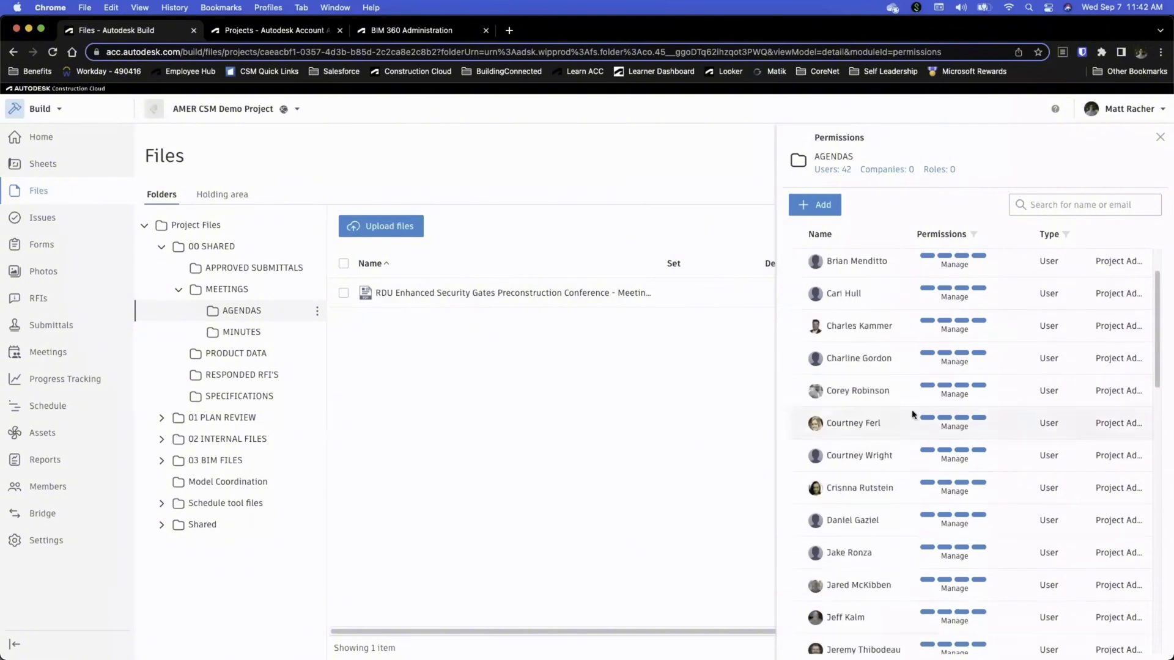
left_click(816, 205)
left_click(607, 355)
type("sub")
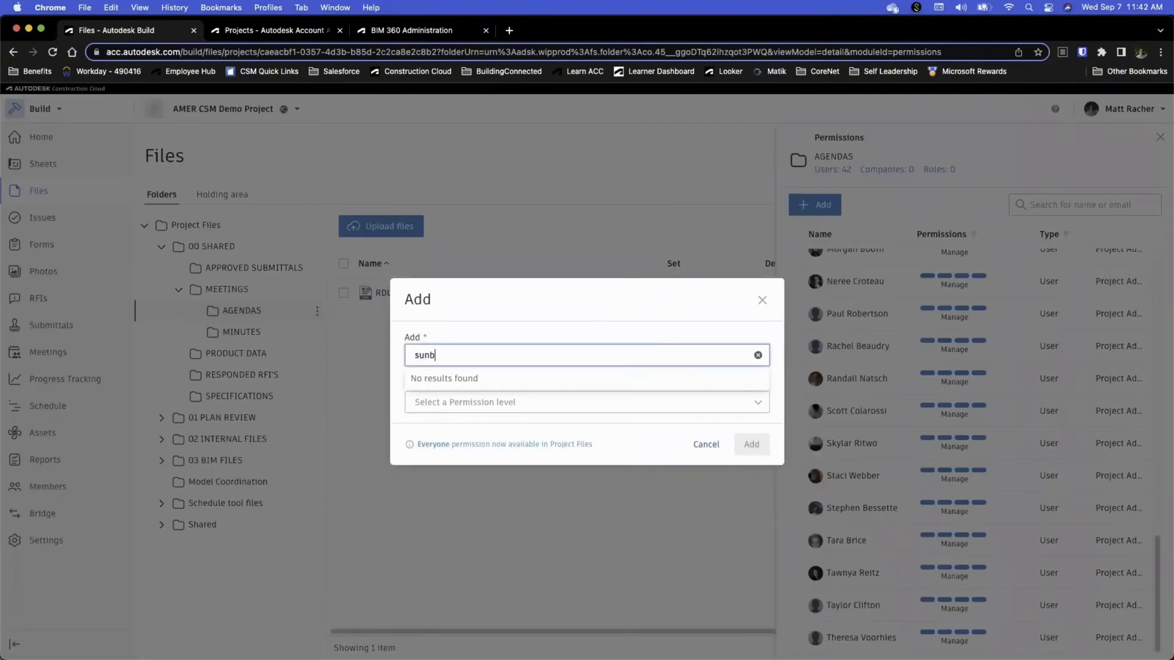
type("contr")
double_click(437, 356)
type("bi")
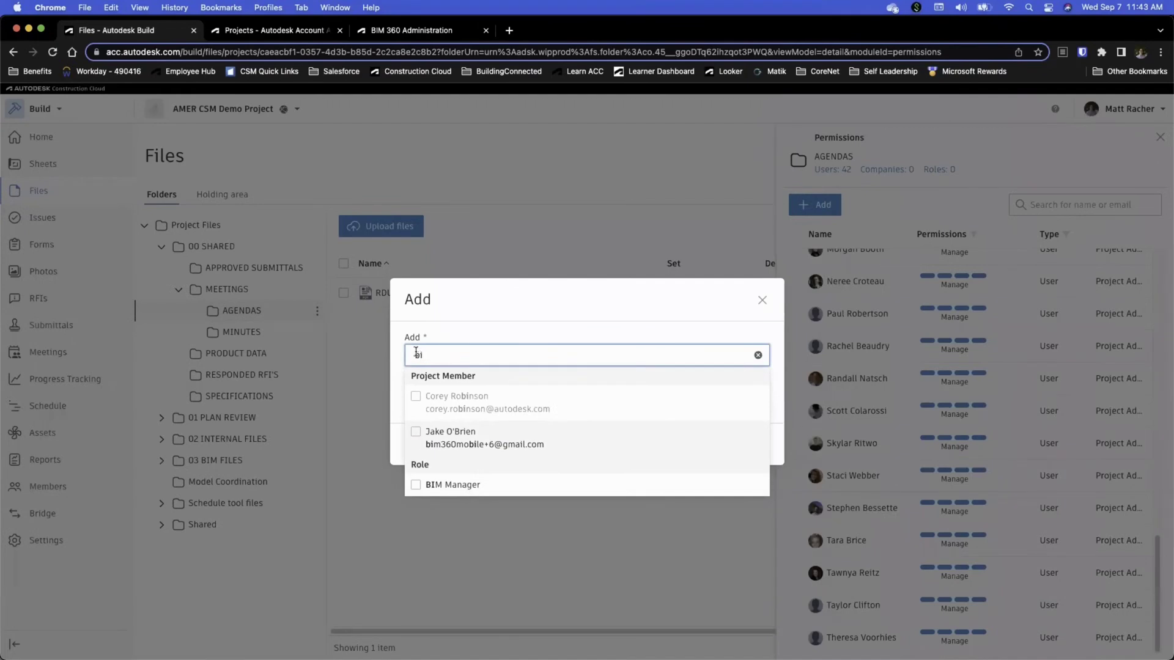
left_click(416, 485)
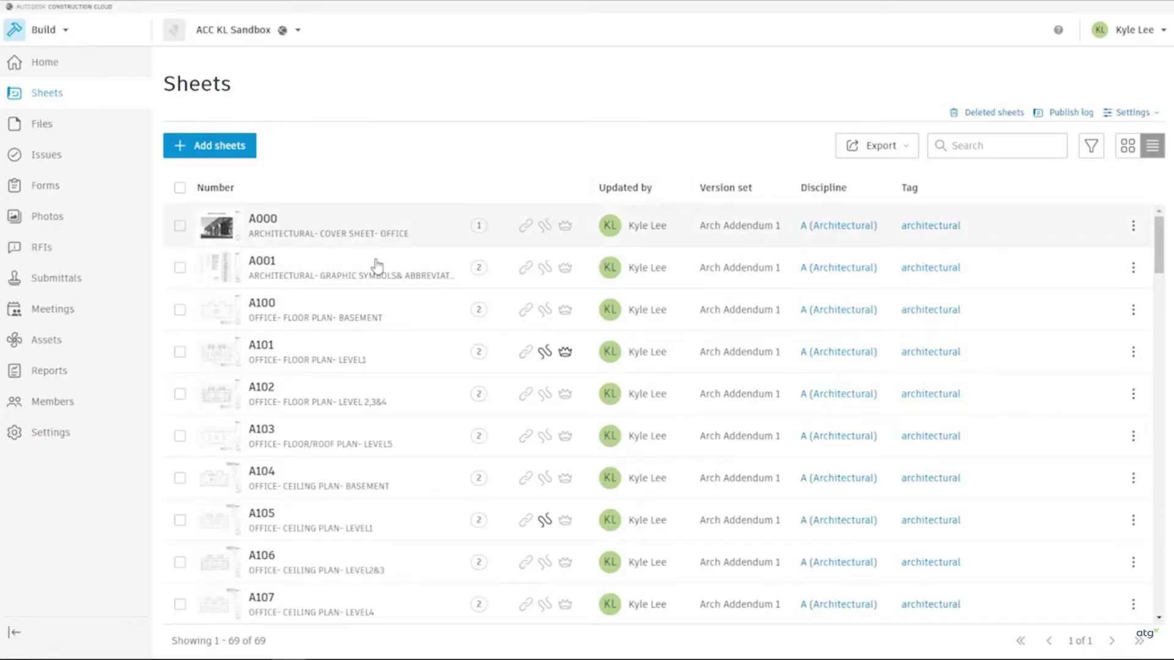
Open sheet A101, Office Floor Plan – Level 1, and zoom into the drawing
left_click(281, 361)
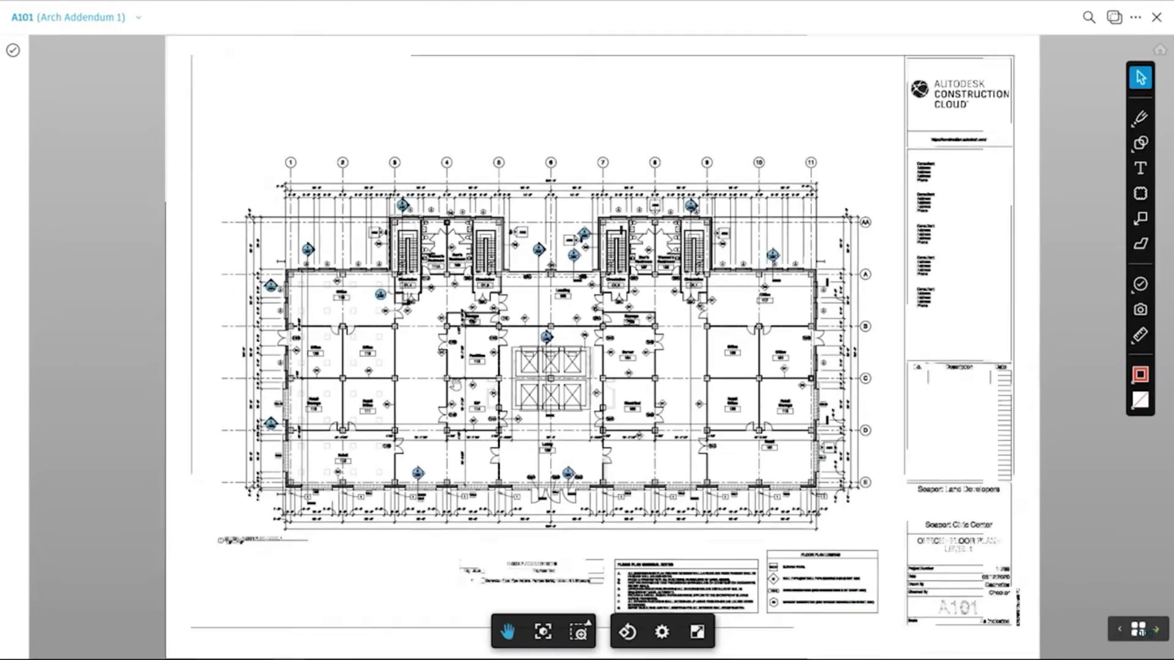
scroll(500, 289, "up", 3)
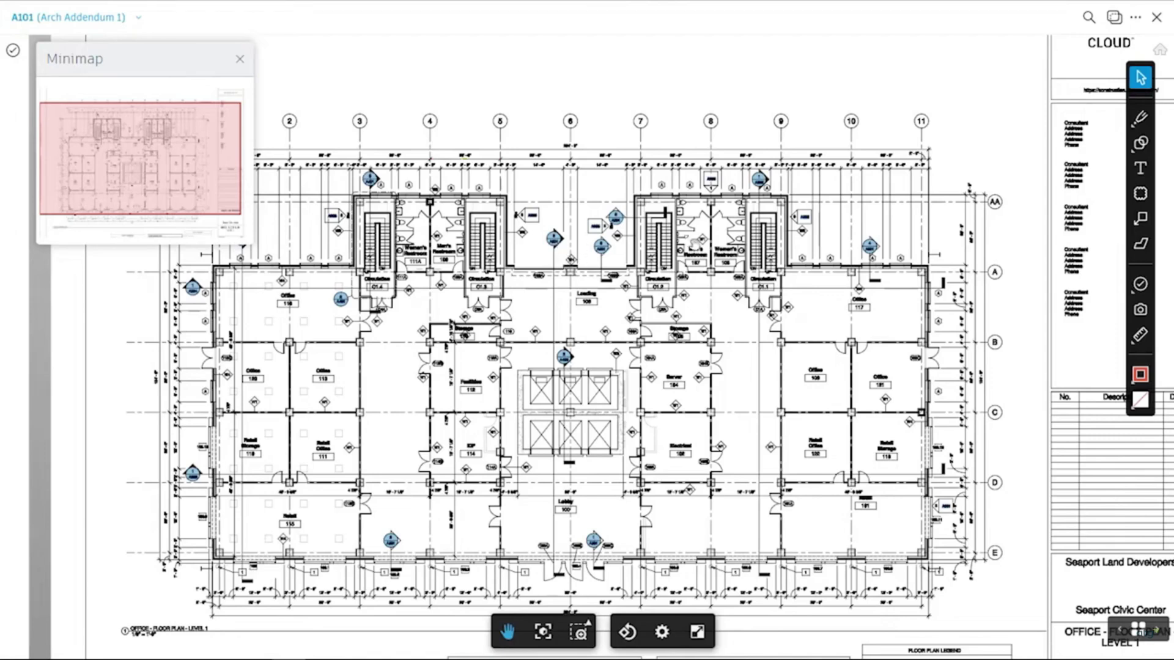
Draw a red cloud around the upper-right stair and restroom core, plus a callout arrow to it
left_click(1149, 75)
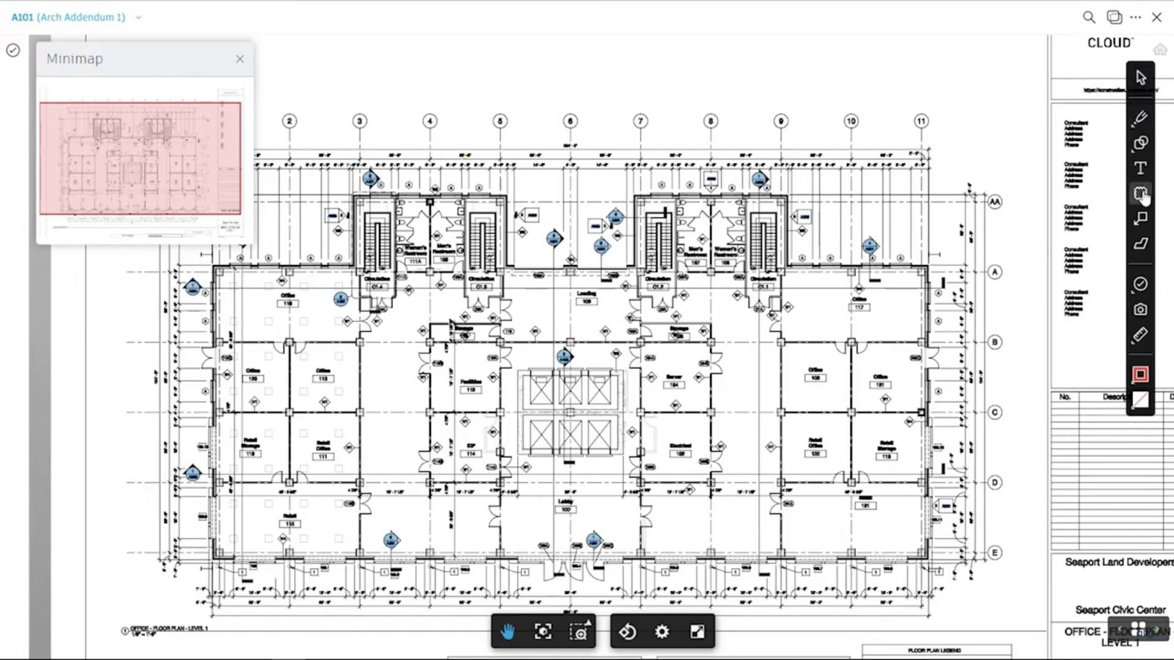
left_click_drag(790, 271, 811, 287)
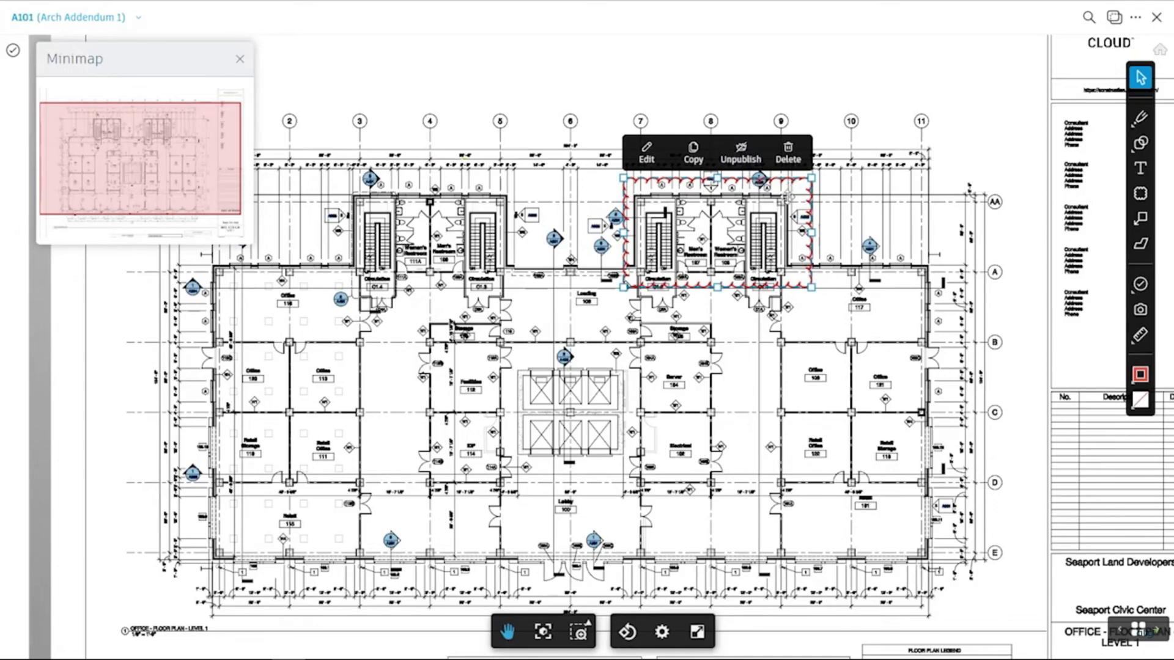
left_click(754, 166)
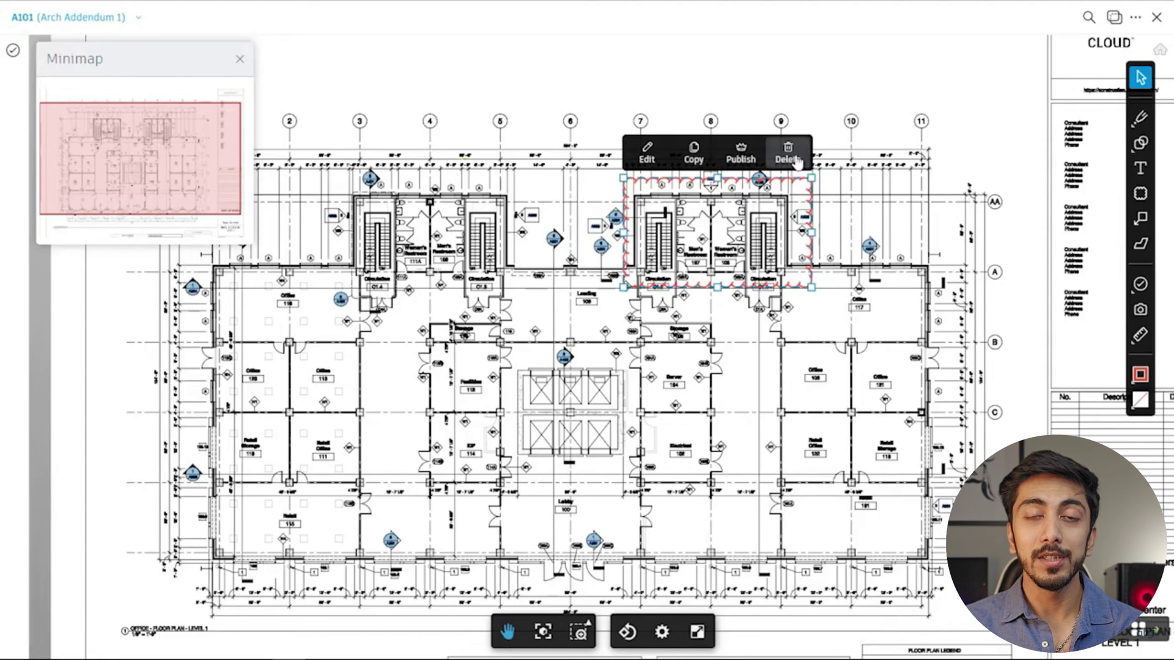
left_click(1141, 222)
mouse_move(823, 190)
left_mouse_down()
mouse_move(937, 100)
mouse_move(908, 132)
left_mouse_up()
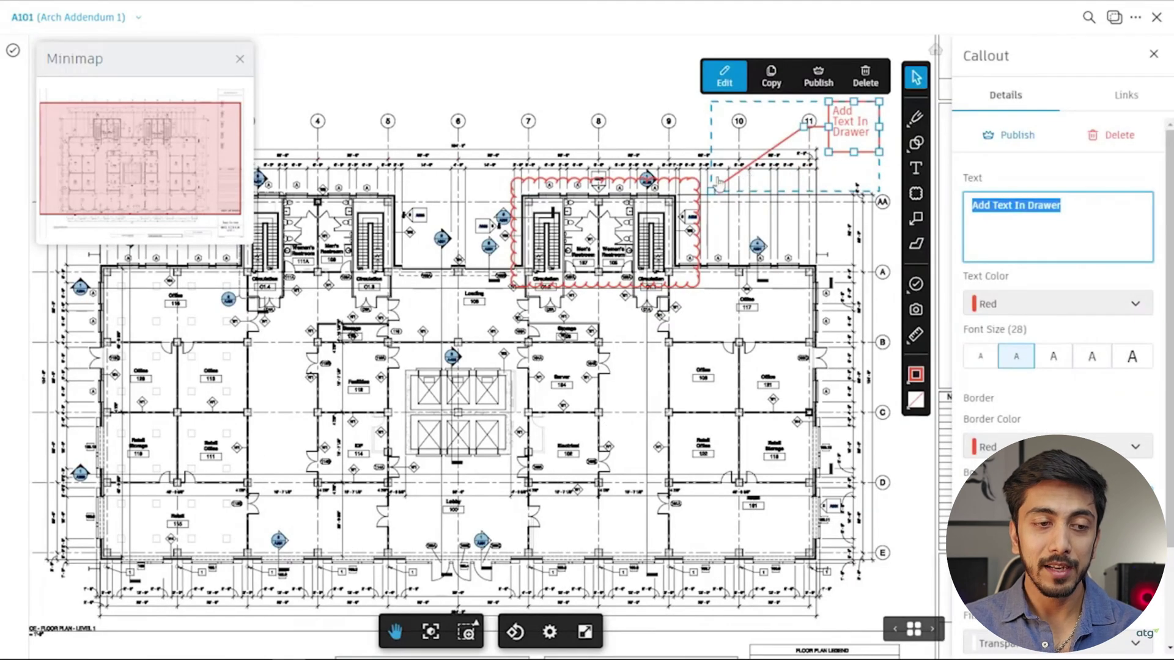
Enter 'Please verify square footage' as the callout text, then deselect it and close the details panel
type("Please verify square footage")
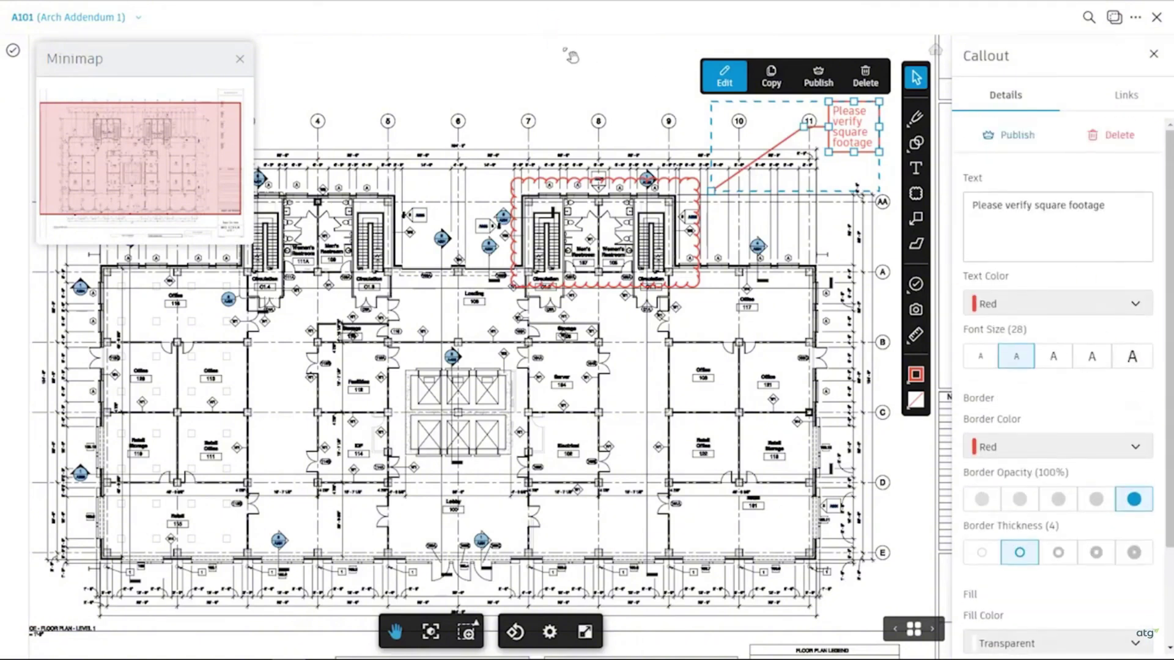
left_click(729, 95)
left_click(1155, 55)
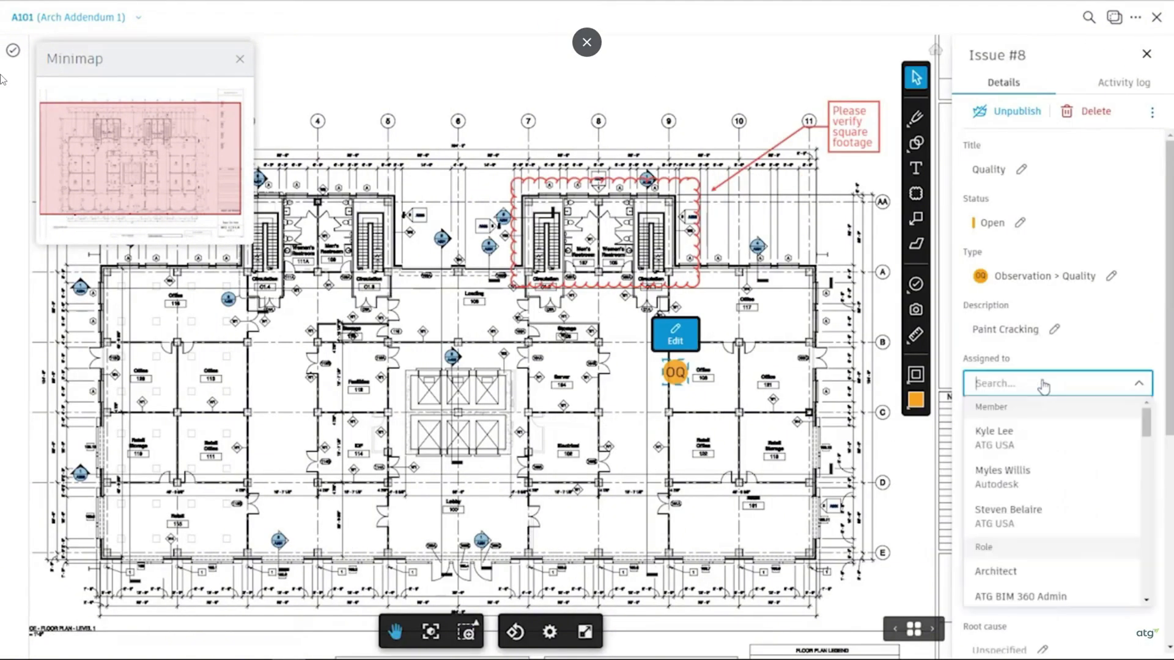
Pin Issue #8 on the floor plan, set its due date, and view the attachable reference types
left_click(1003, 437)
scroll(1082, 428, "down", 2)
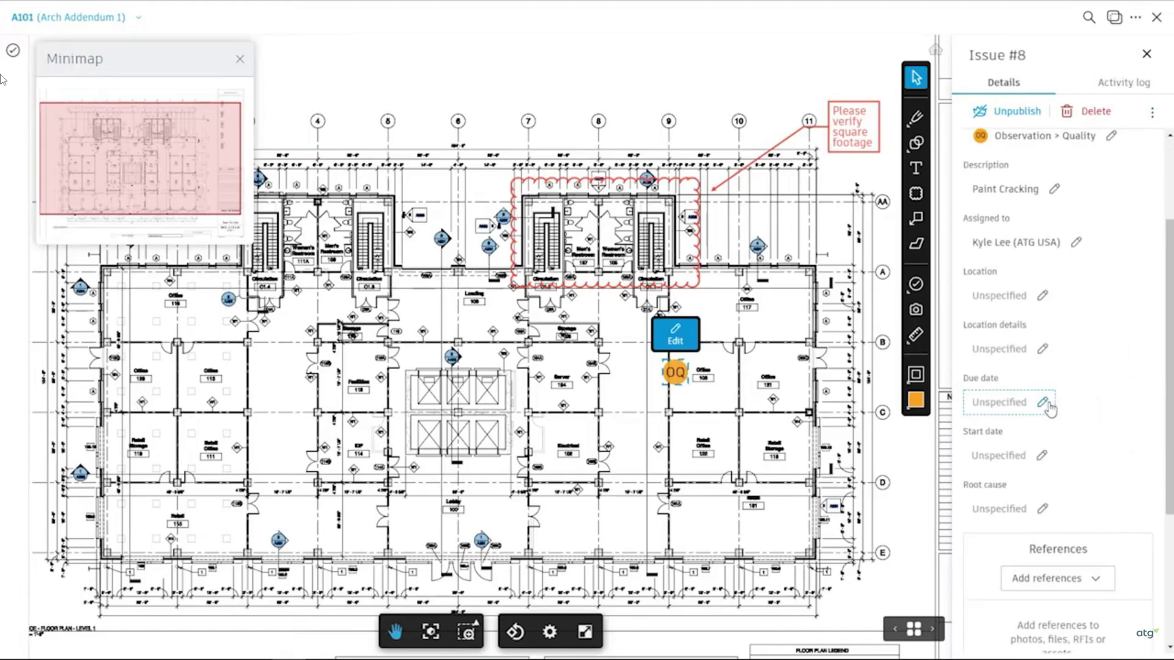
left_click(1046, 400)
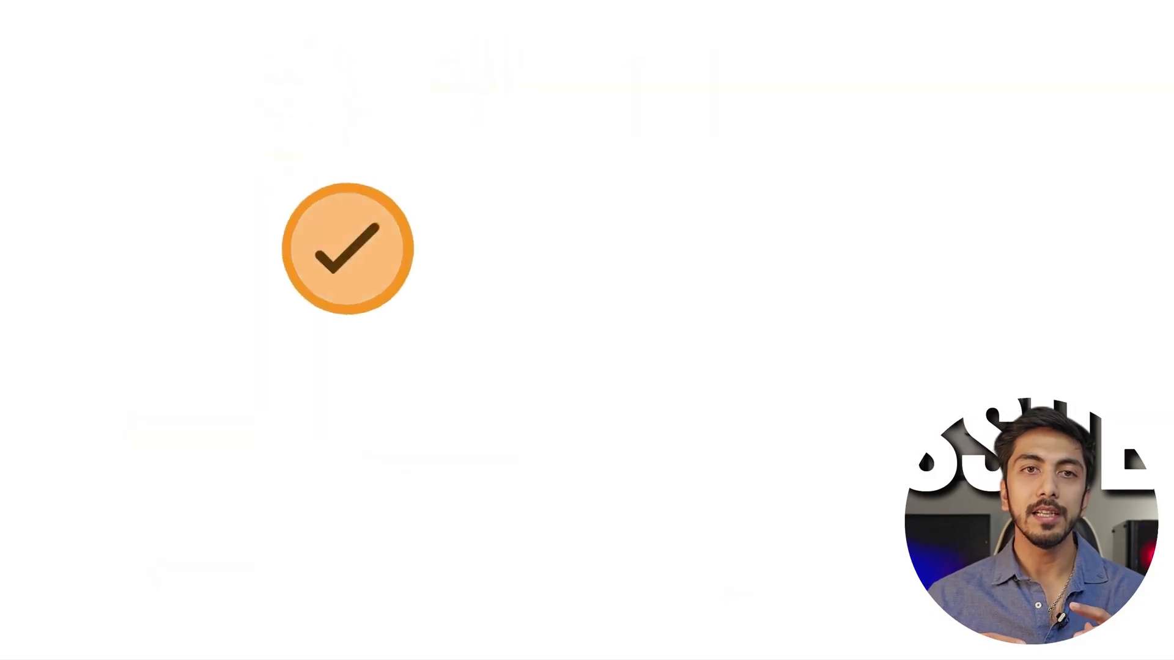
left_click(751, 338)
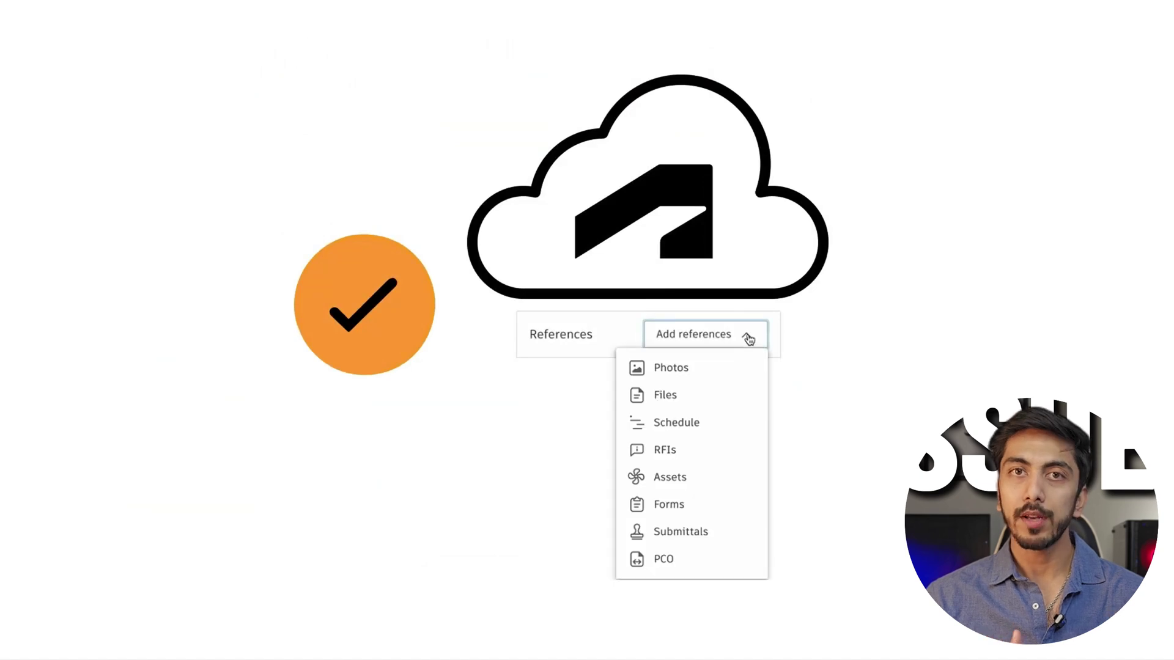